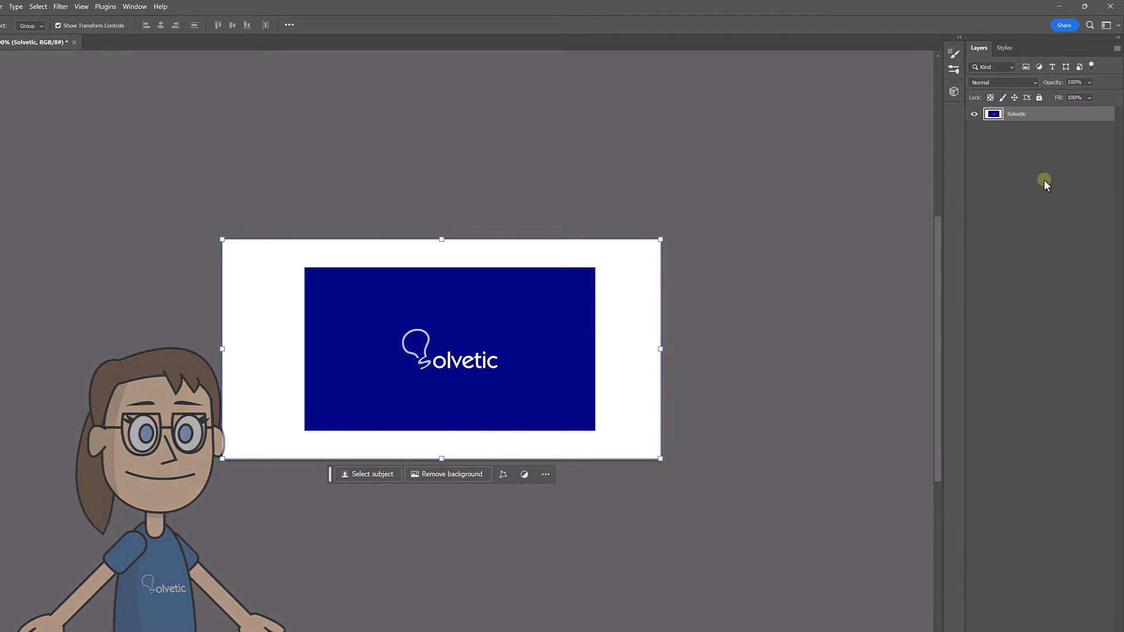
Step: Glance at the Solvetic layer's context menu, then show the History panel from the Window menu
{"action": "right_click", "coordinate": [1033, 121]}
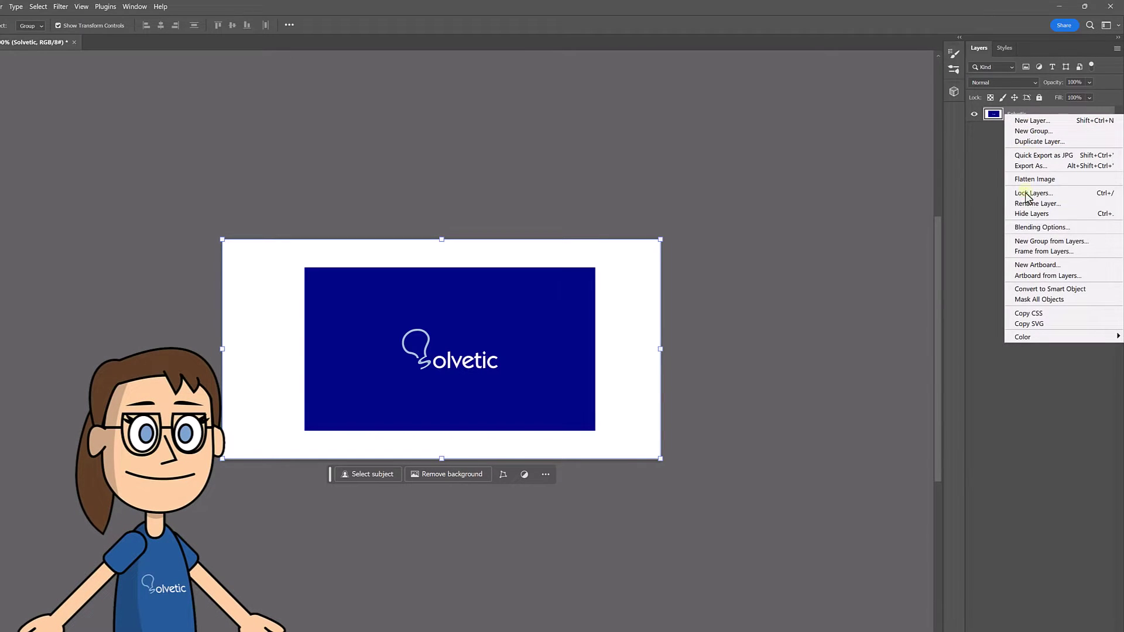
{"action": "left_click", "coordinate": [991, 215]}
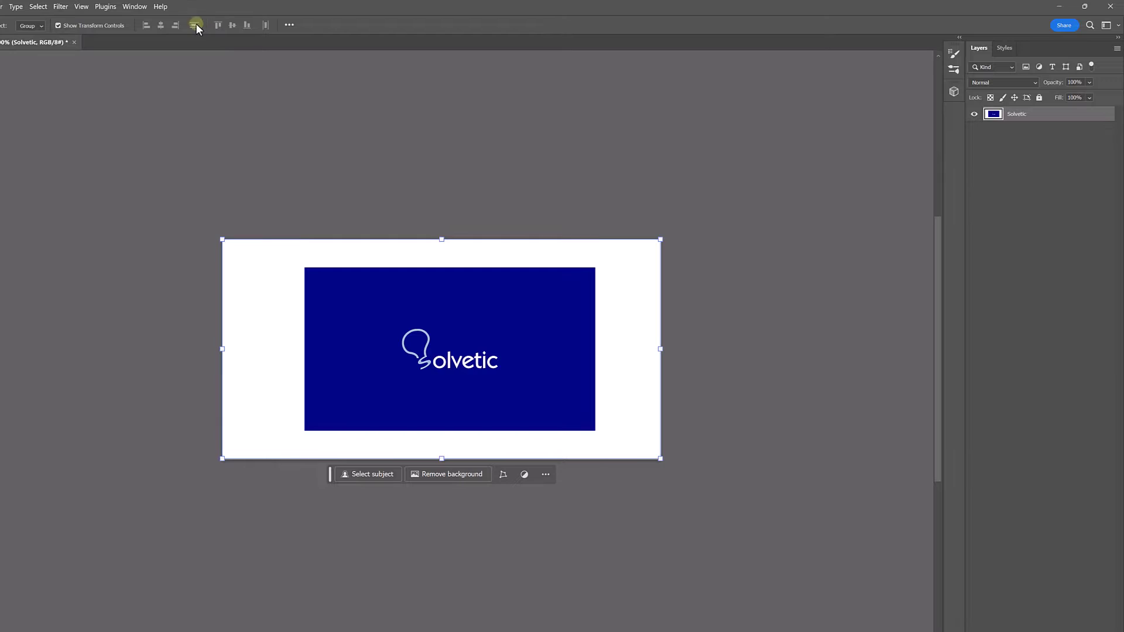
{"action": "left_click", "coordinate": [136, 6]}
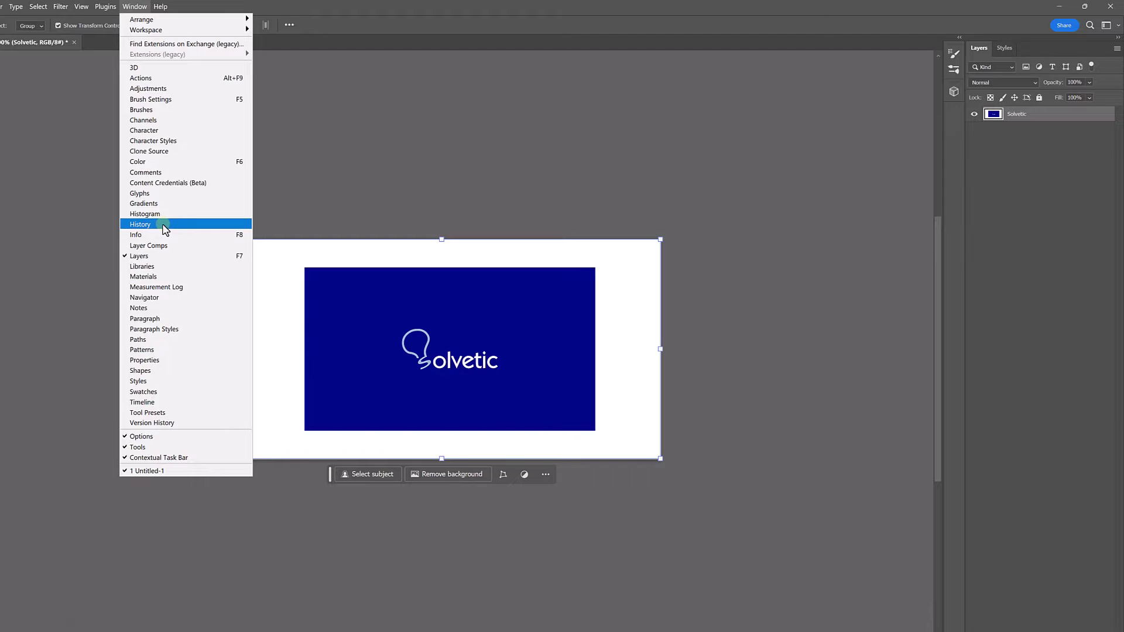
{"action": "left_click", "coordinate": [162, 228]}
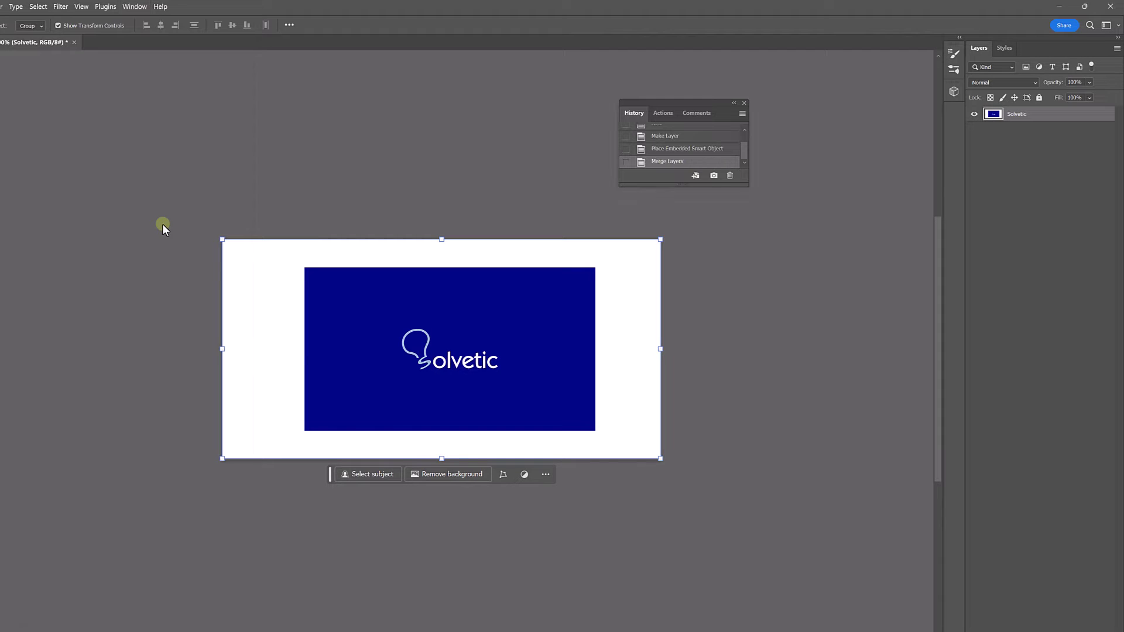
Step: Delete the Merge Layers history state and confirm Yes, restoring separate Solvetic and Layer 0 layers
{"action": "left_click", "coordinate": [675, 150]}
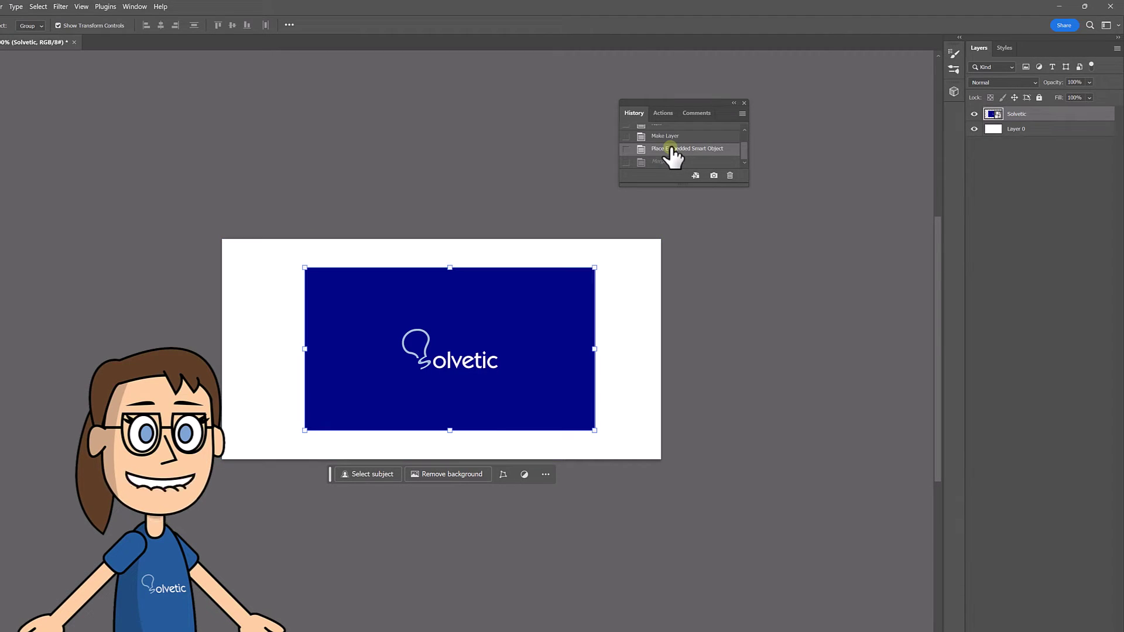
{"action": "left_click", "coordinate": [722, 162]}
{"action": "scroll", "coordinate": [716, 162], "scroll_direction": "down", "scroll_amount": 1}
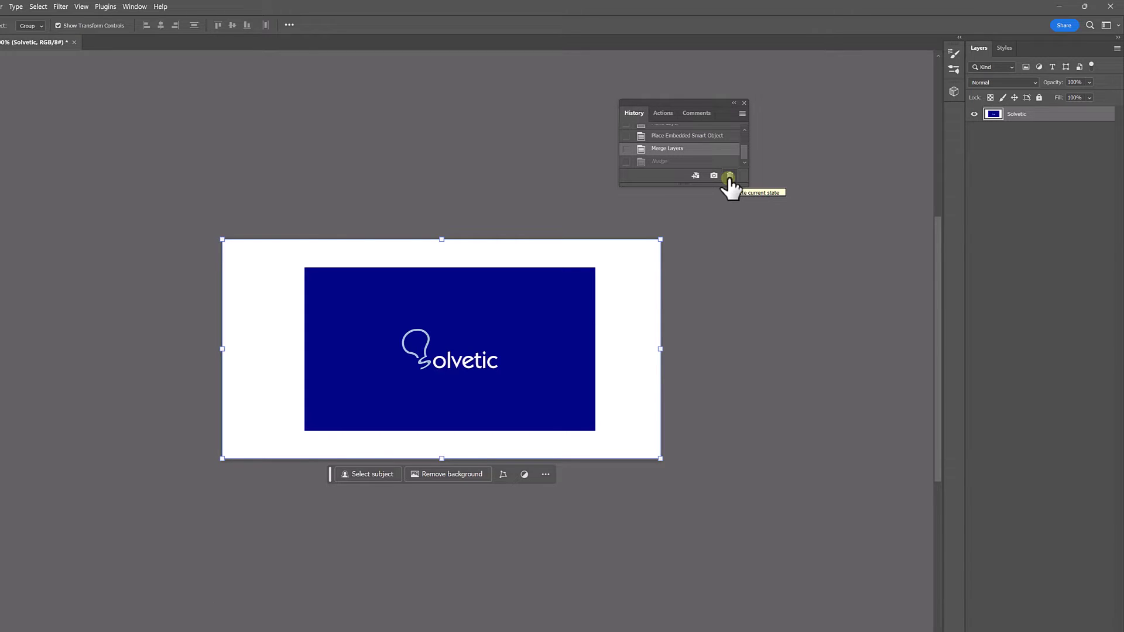
{"action": "left_click", "coordinate": [729, 177]}
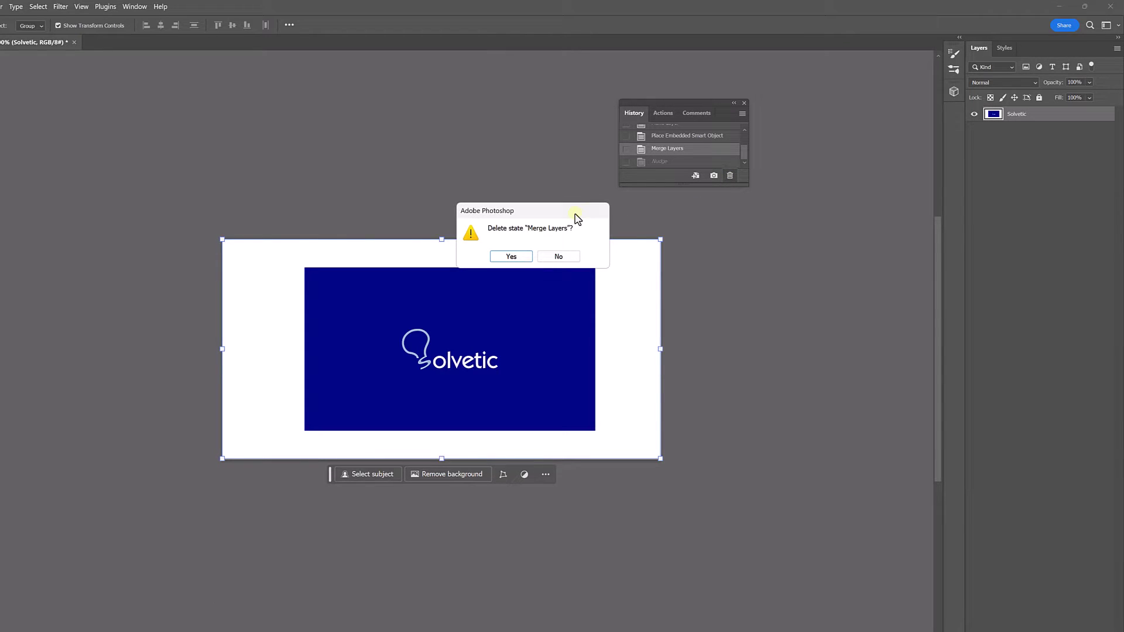
{"action": "left_click", "coordinate": [514, 257]}
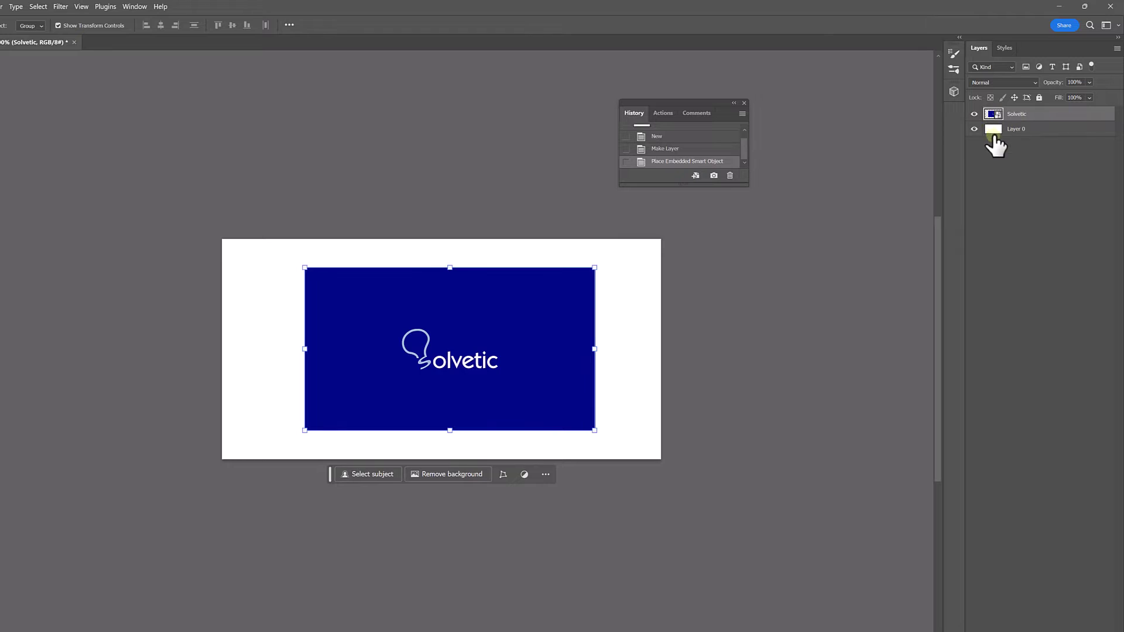